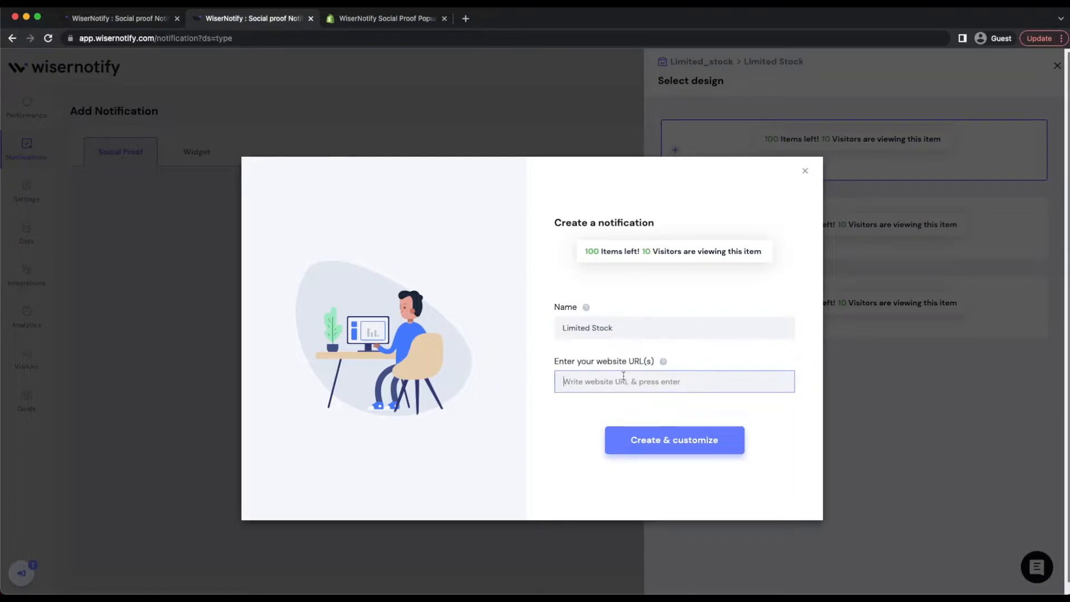
Assign the website wiserdemo.myshopify.com to the Limited Stock notification and create it for customization.
{"action": "type", "text": "wi"}
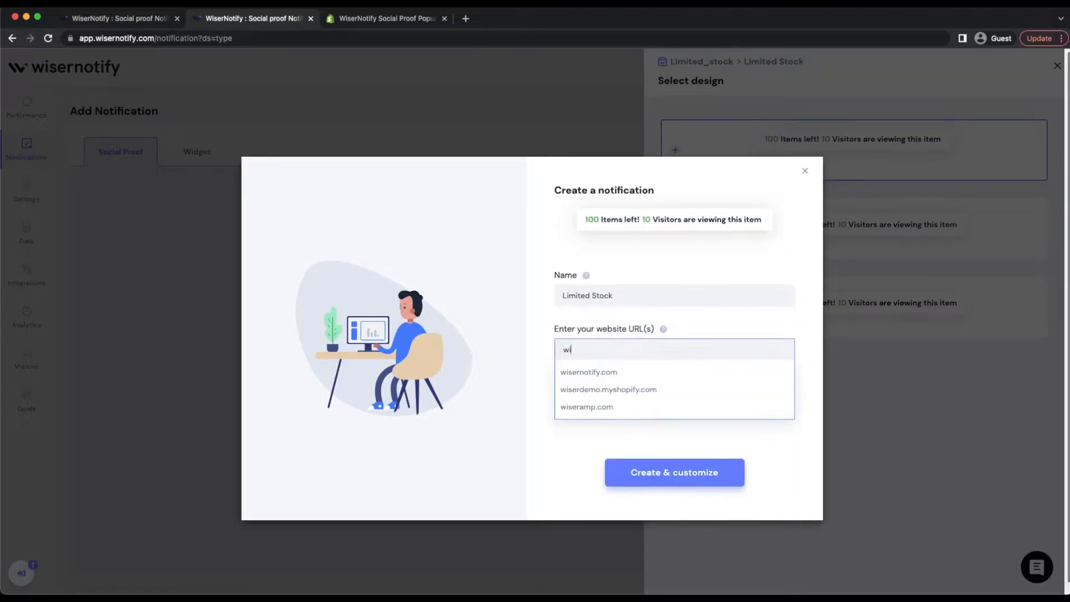
{"action": "left_click", "coordinate": [620, 390]}
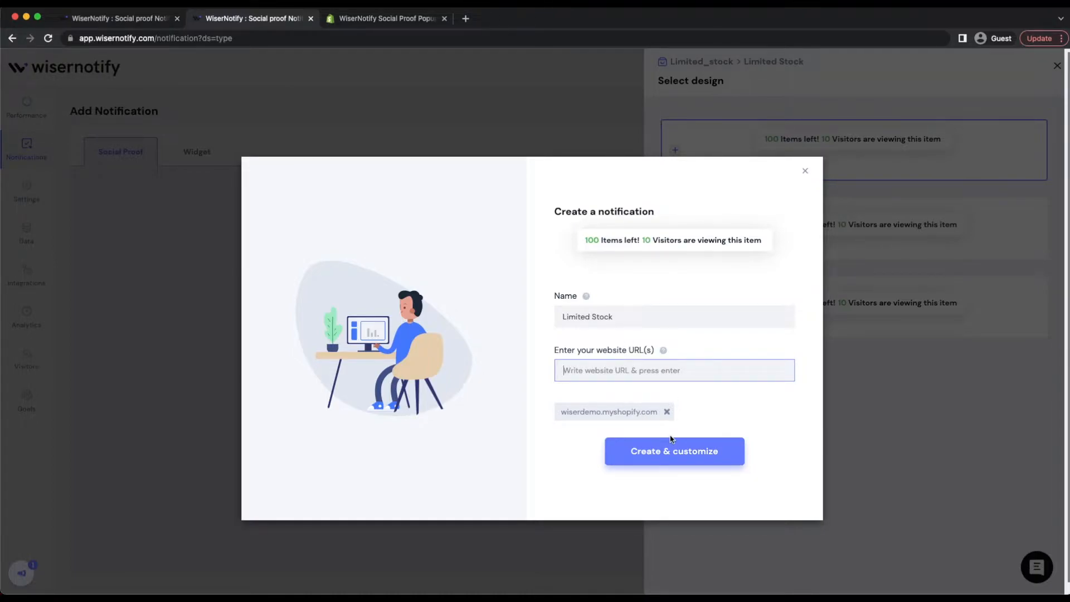
{"action": "left_click", "coordinate": [659, 464]}
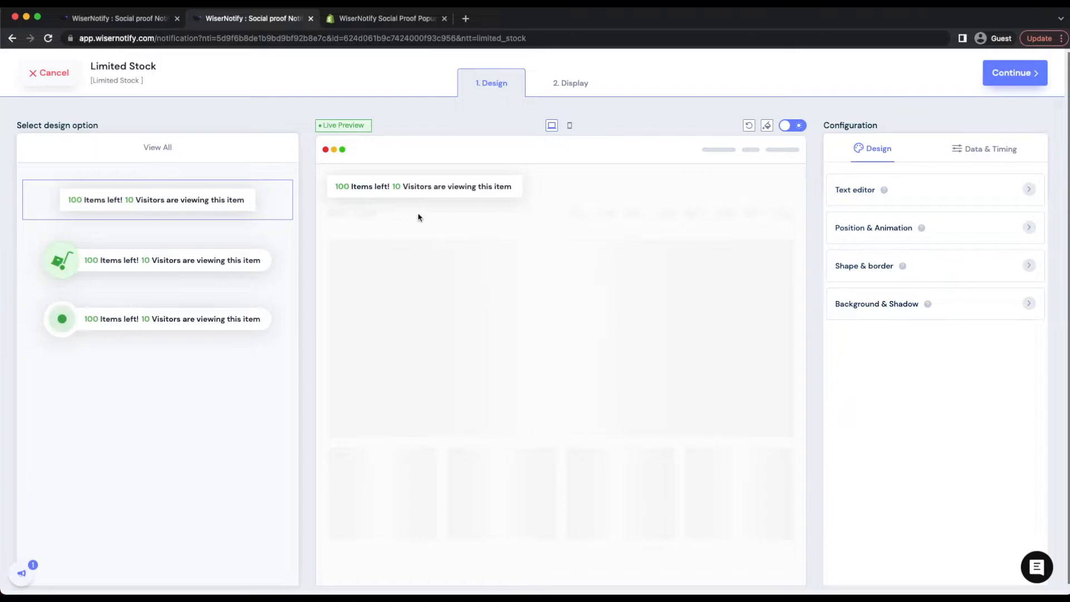
Preview the notification in the mobile and desktop layouts and with the dark/light theme switched both ways.
{"action": "scroll", "coordinate": [177, 446], "scroll_direction": "down", "scroll_amount": 1}
{"action": "scroll", "coordinate": [177, 446], "scroll_direction": "up", "scroll_amount": 1}
{"action": "left_click", "coordinate": [565, 131]}
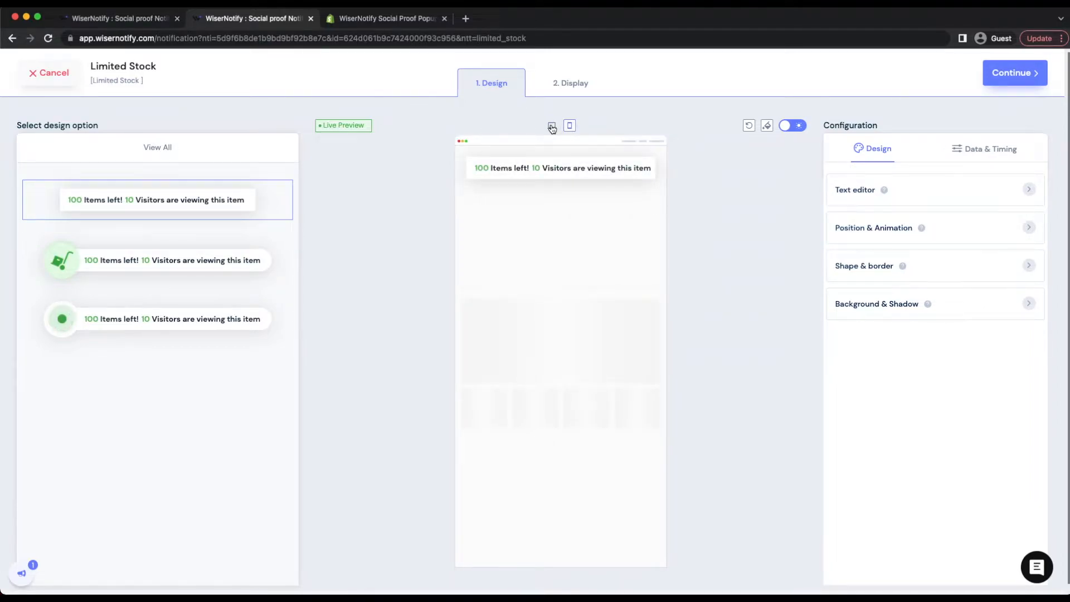
{"action": "left_click", "coordinate": [552, 127]}
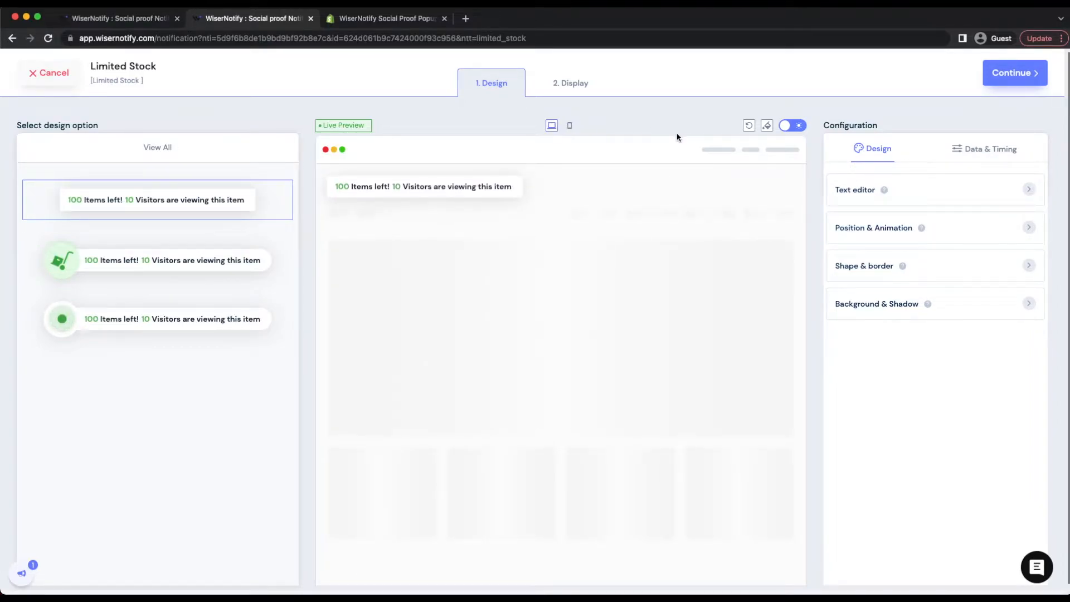
{"action": "left_click", "coordinate": [798, 126]}
{"action": "left_click", "coordinate": [797, 126]}
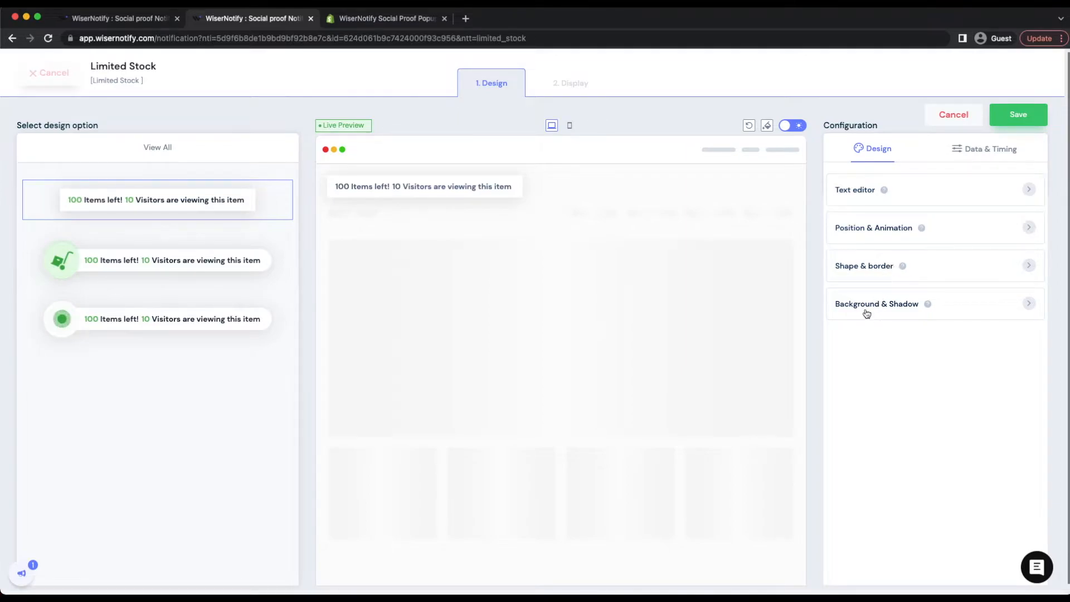
Examine the stock counter text, viewer counter text and translation language in the notification's text editor.
{"action": "left_click", "coordinate": [920, 187]}
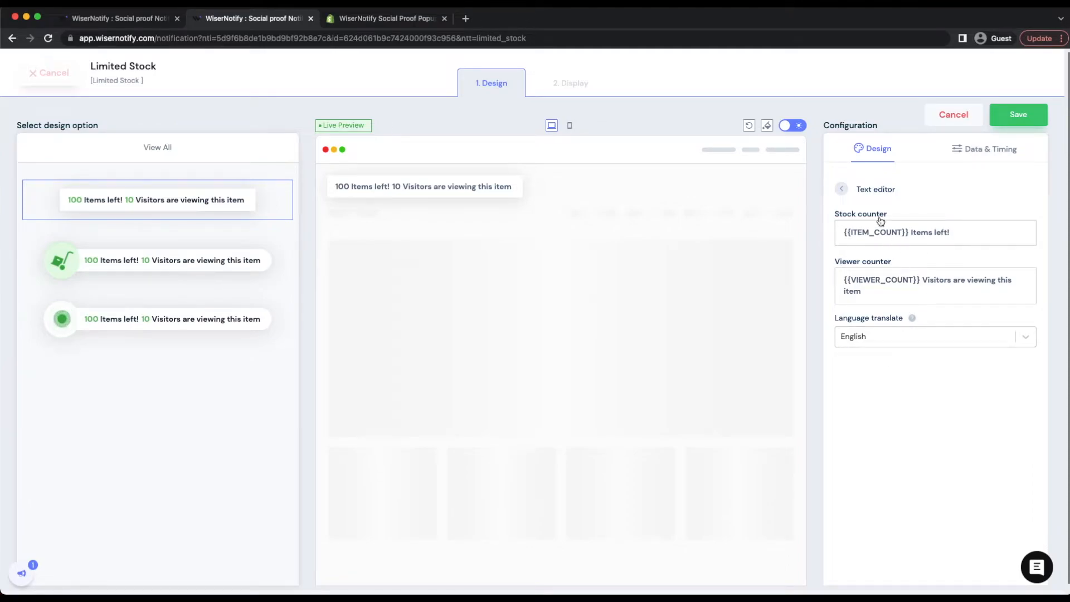
{"action": "left_click", "coordinate": [841, 189]}
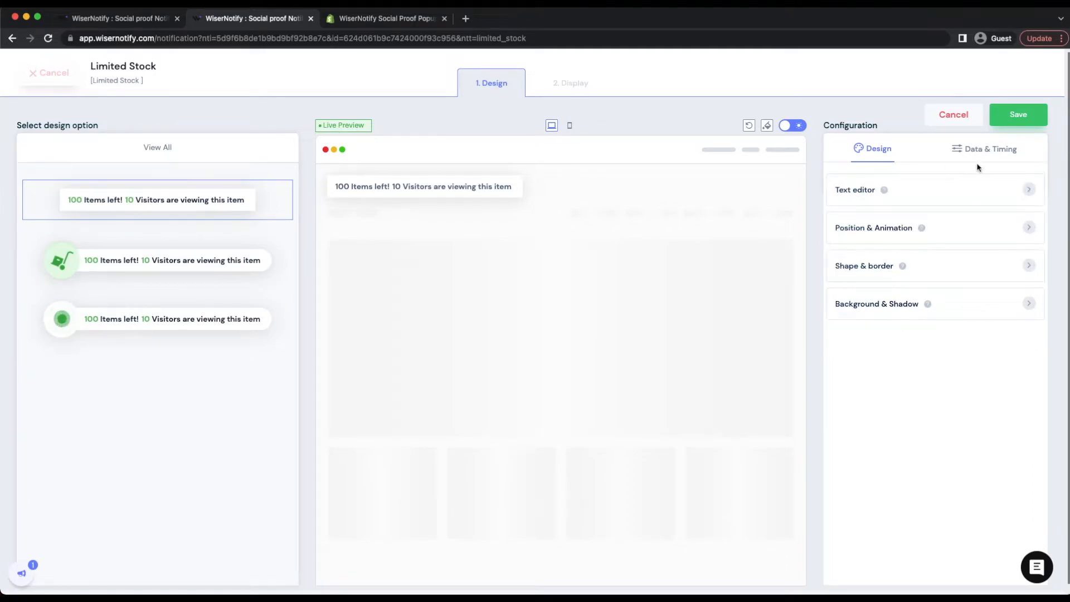
{"action": "left_click", "coordinate": [937, 200]}
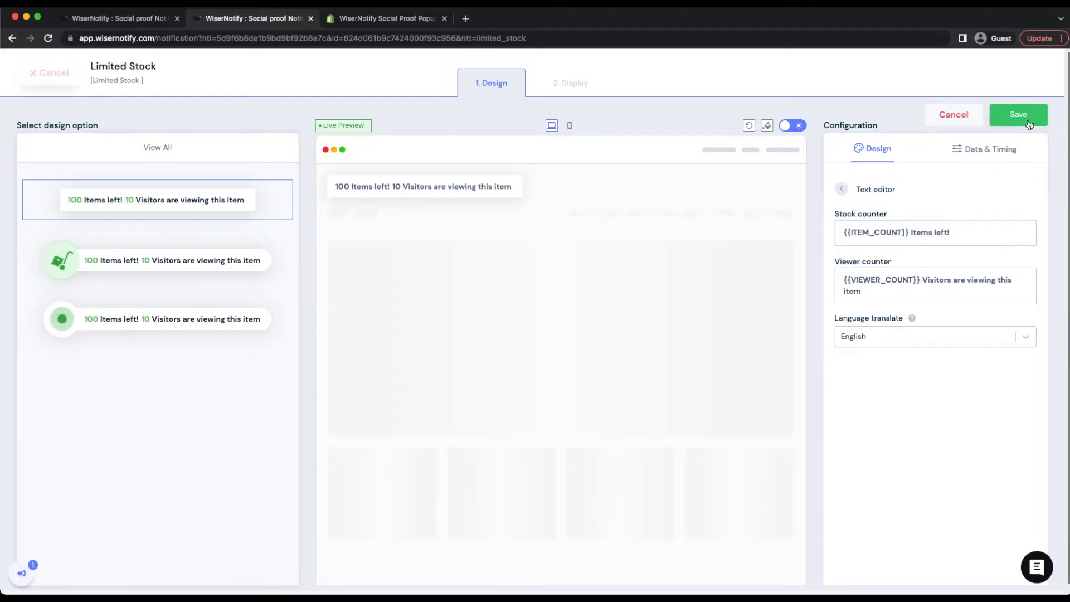
In the notification data settings, disable the total quantity count and enable the high-inventory message with a minimum stock count of 100.
{"action": "left_click", "coordinate": [975, 158]}
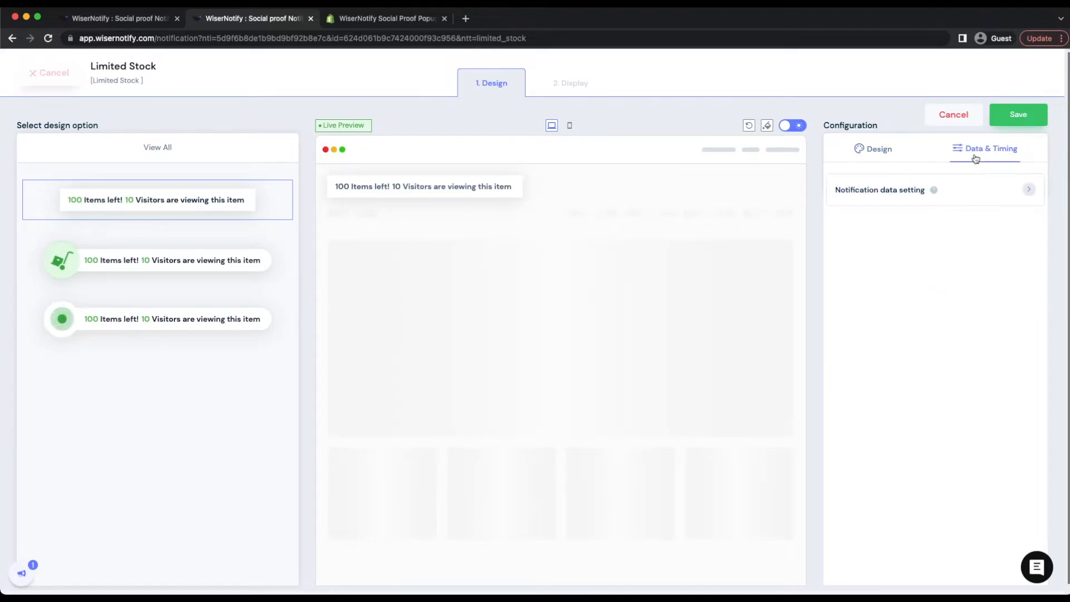
{"action": "left_click", "coordinate": [951, 191]}
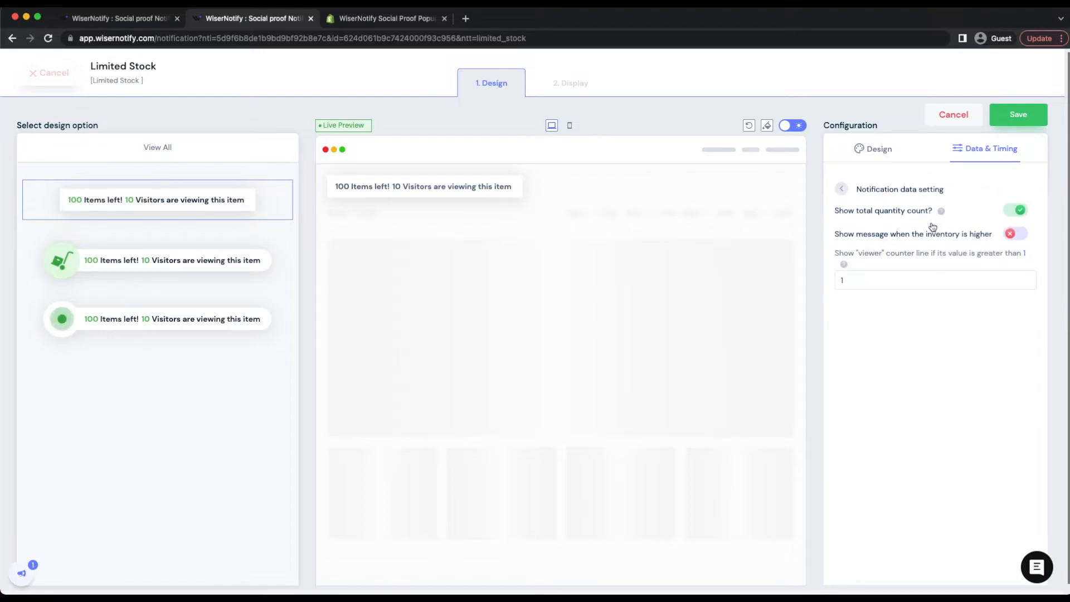
{"action": "left_click", "coordinate": [1012, 215]}
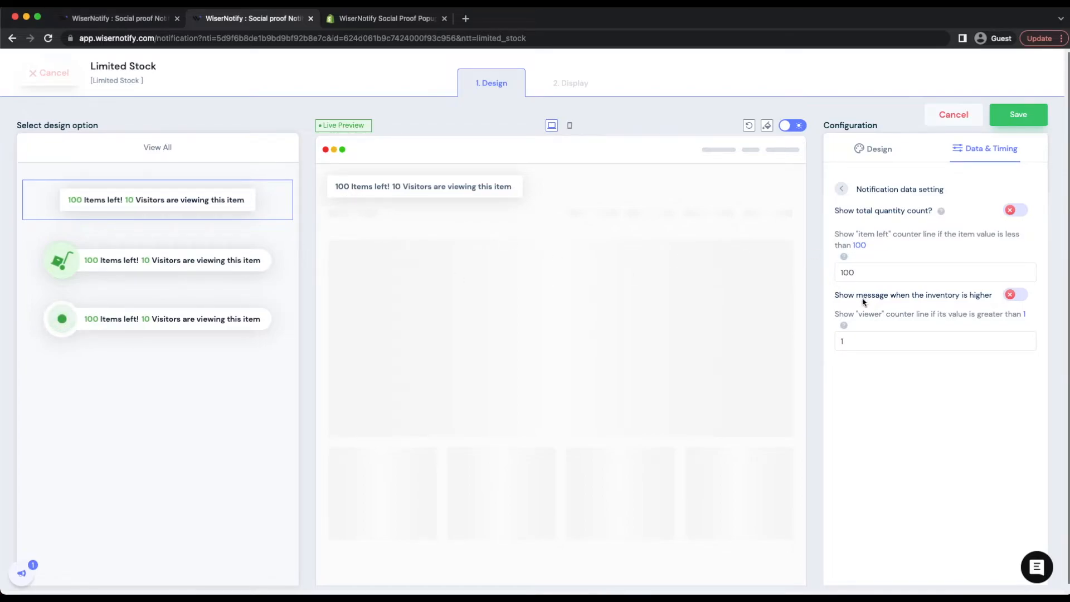
{"action": "left_click", "coordinate": [1011, 298]}
{"action": "left_click", "coordinate": [940, 332]}
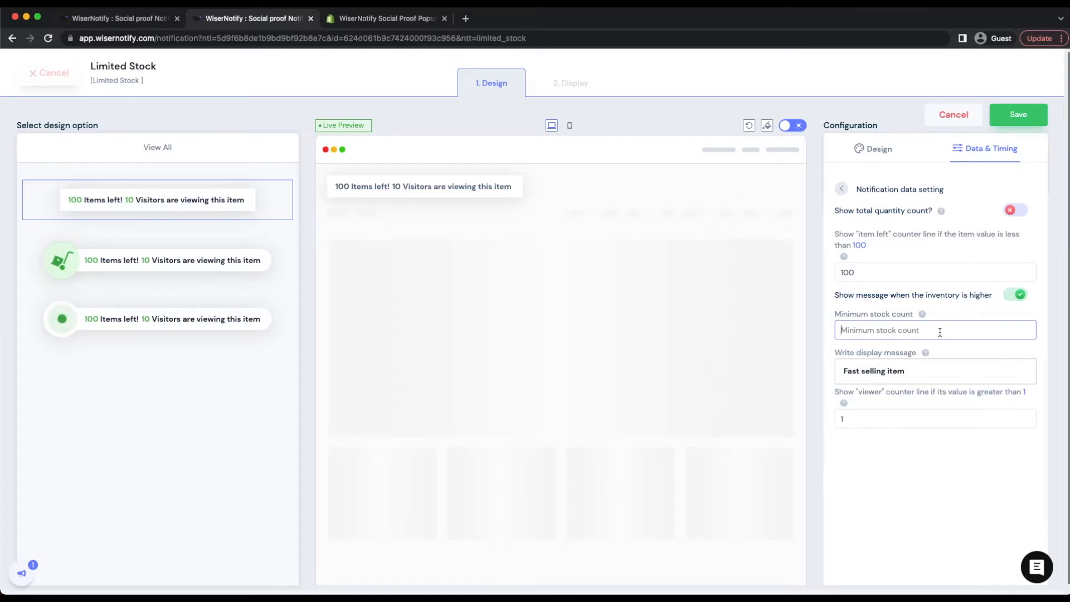
{"action": "type", "text": "100"}
Check the high-inventory display message and the viewer counter threshold, and save the notification configuration.
{"action": "left_click", "coordinate": [918, 374]}
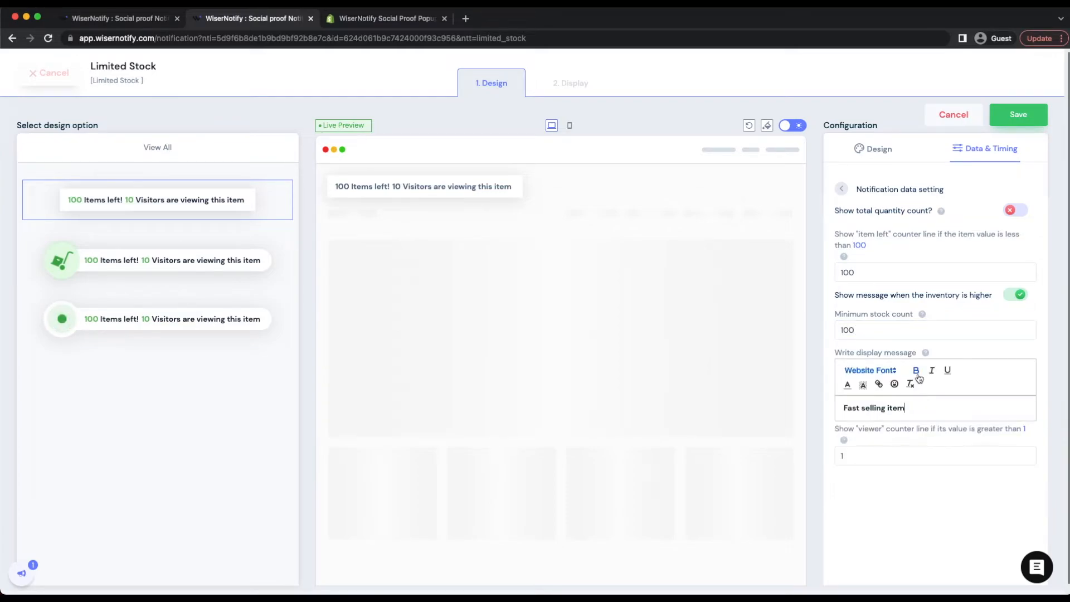
{"action": "right_click", "coordinate": [920, 409]}
{"action": "left_click", "coordinate": [860, 407]}
{"action": "left_click", "coordinate": [875, 463]}
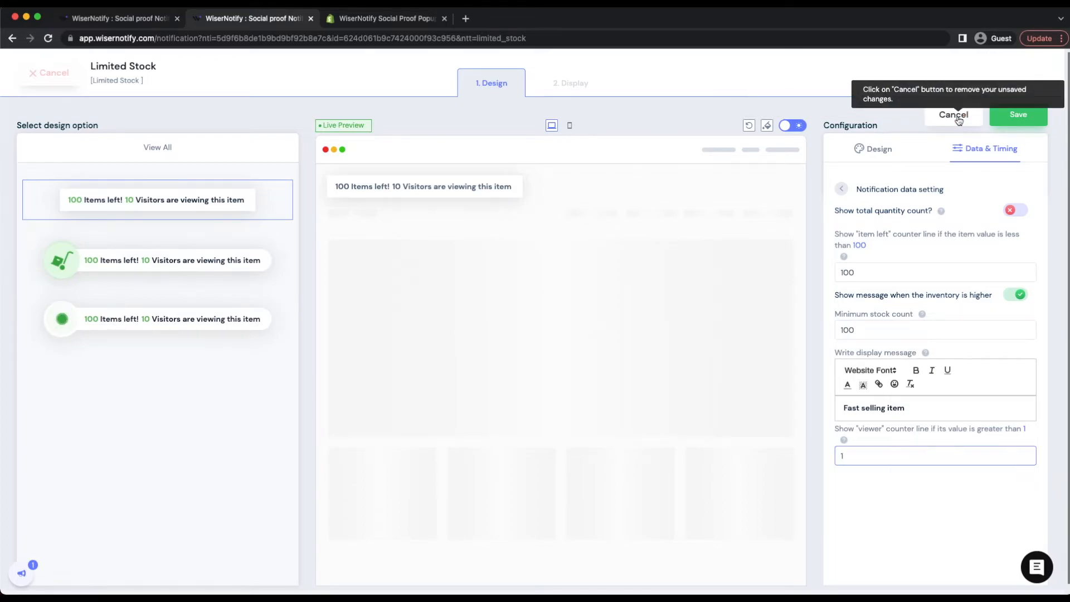
{"action": "left_click", "coordinate": [1011, 118]}
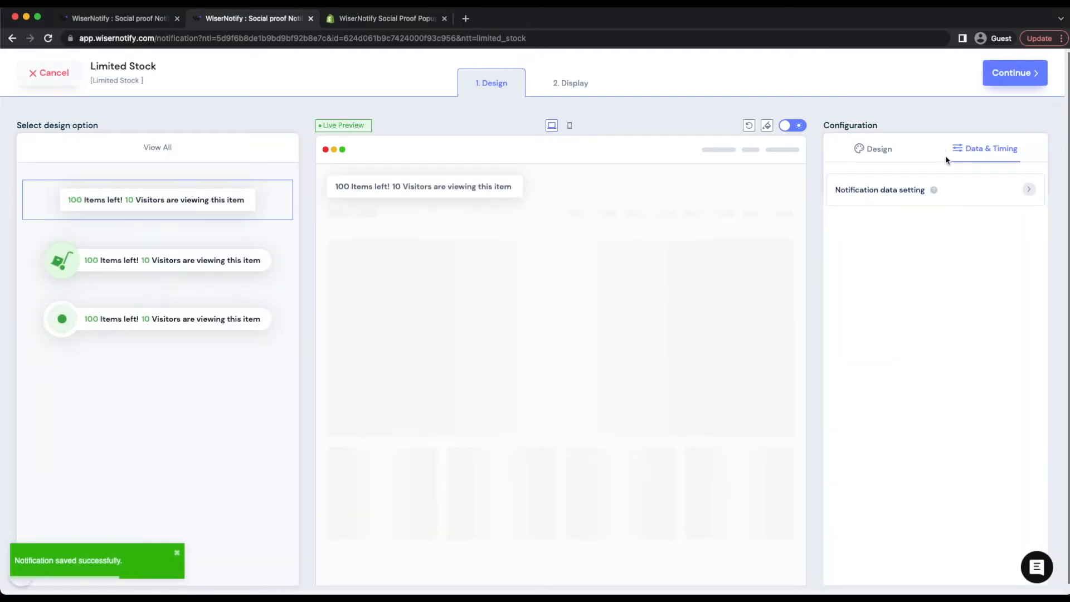
Go to the display settings, check the URL-condition page targeting, and set the notification to display on all pages.
{"action": "left_click", "coordinate": [569, 85]}
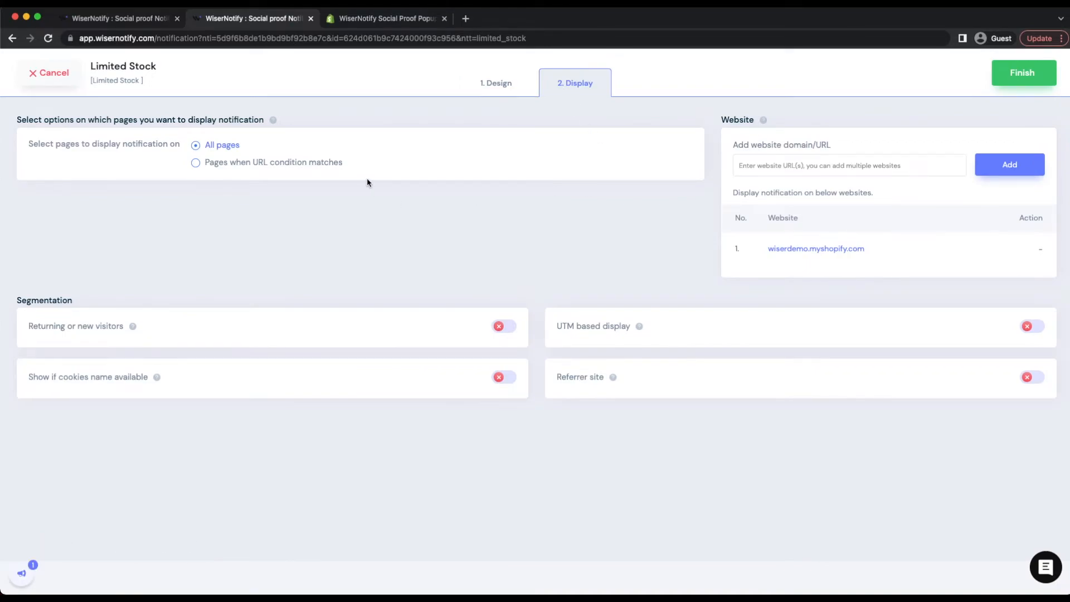
{"action": "left_click", "coordinate": [220, 166]}
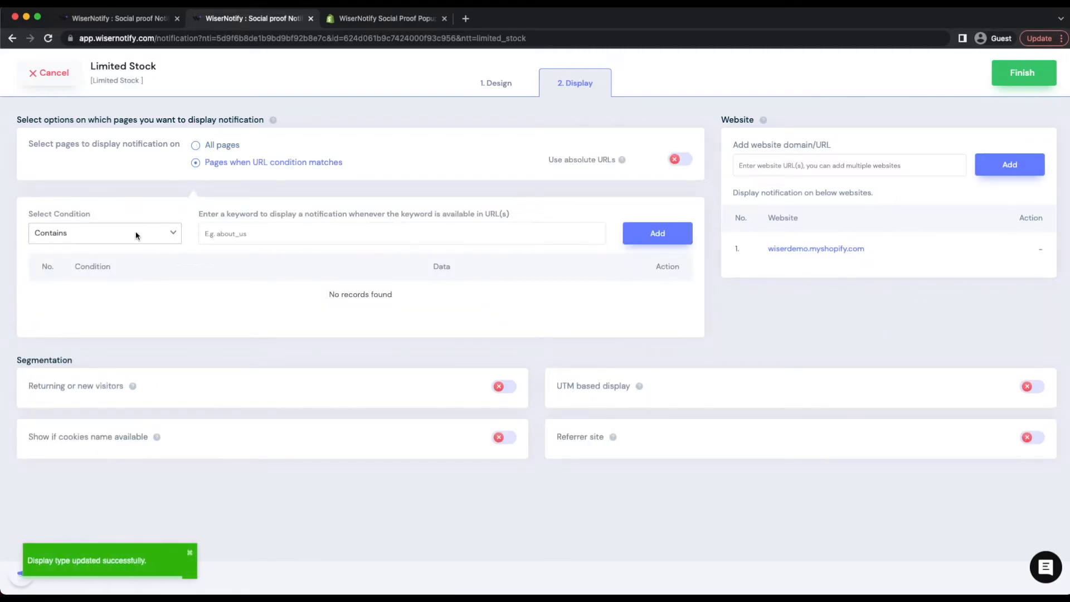
{"action": "left_click", "coordinate": [136, 234]}
{"action": "left_click", "coordinate": [136, 235]}
{"action": "left_click", "coordinate": [196, 145]}
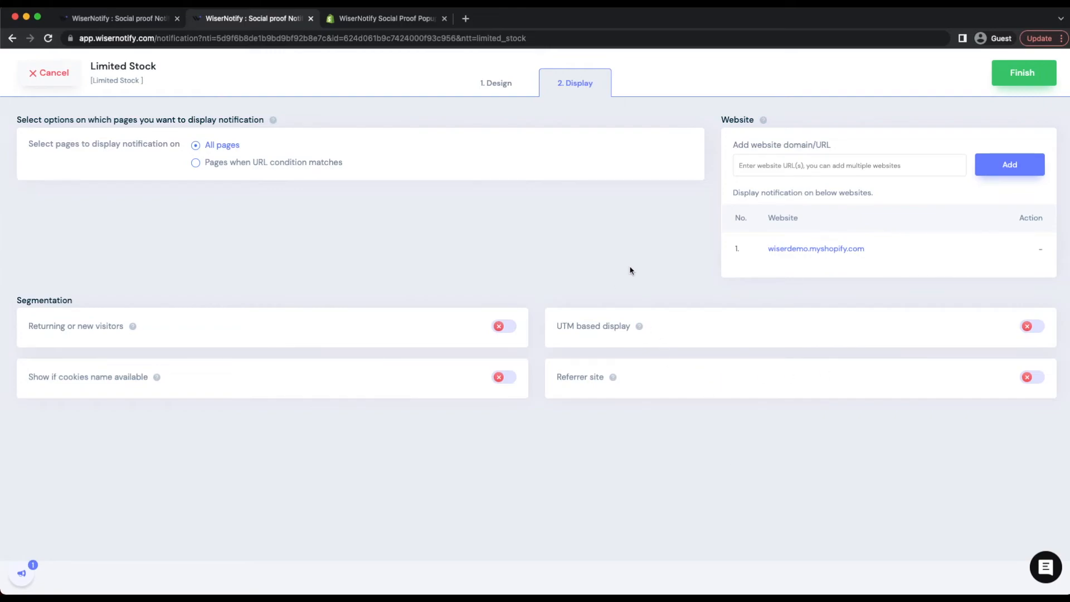
Finish the Limited Stock notification setup and turn the notification on.
{"action": "left_click", "coordinate": [1022, 73]}
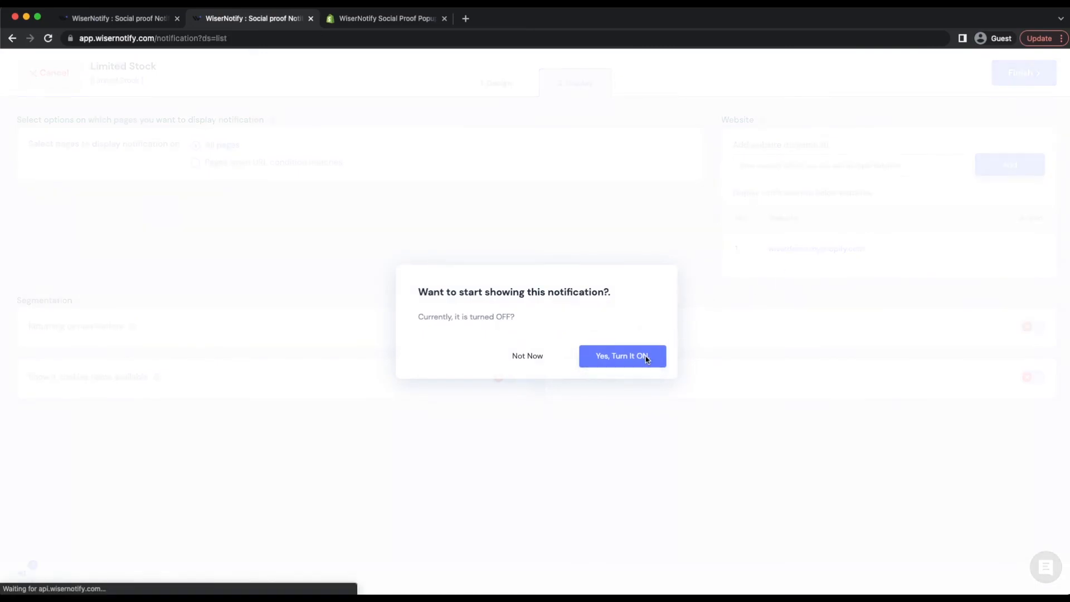
{"action": "left_click", "coordinate": [647, 359]}
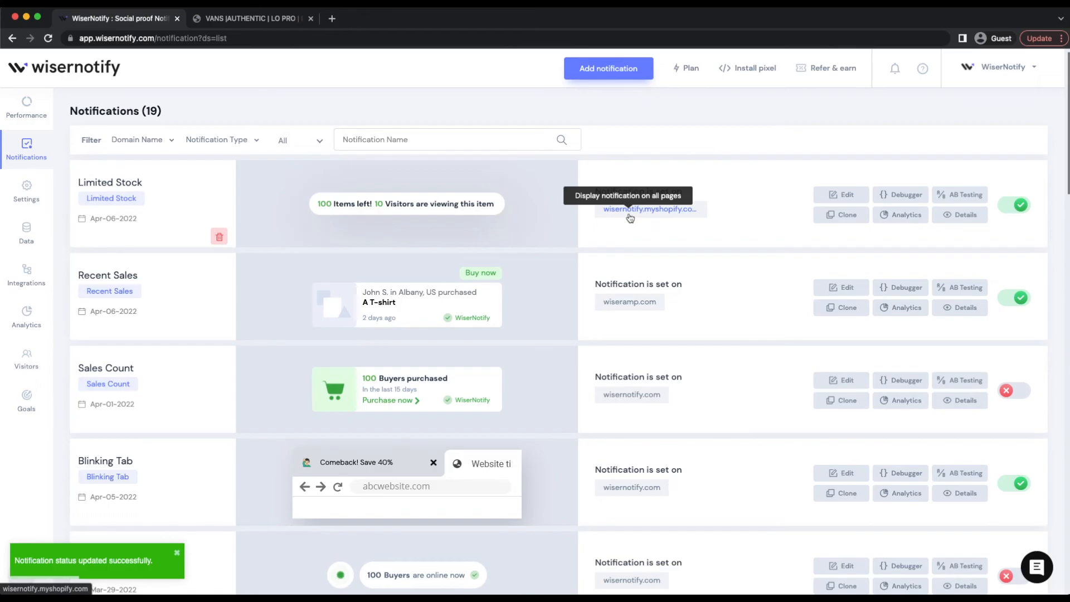
Switch to the Shopify store's Vans Authentic Lo Pro product page to check the live stock notification.
{"action": "key", "text": "Tab"}
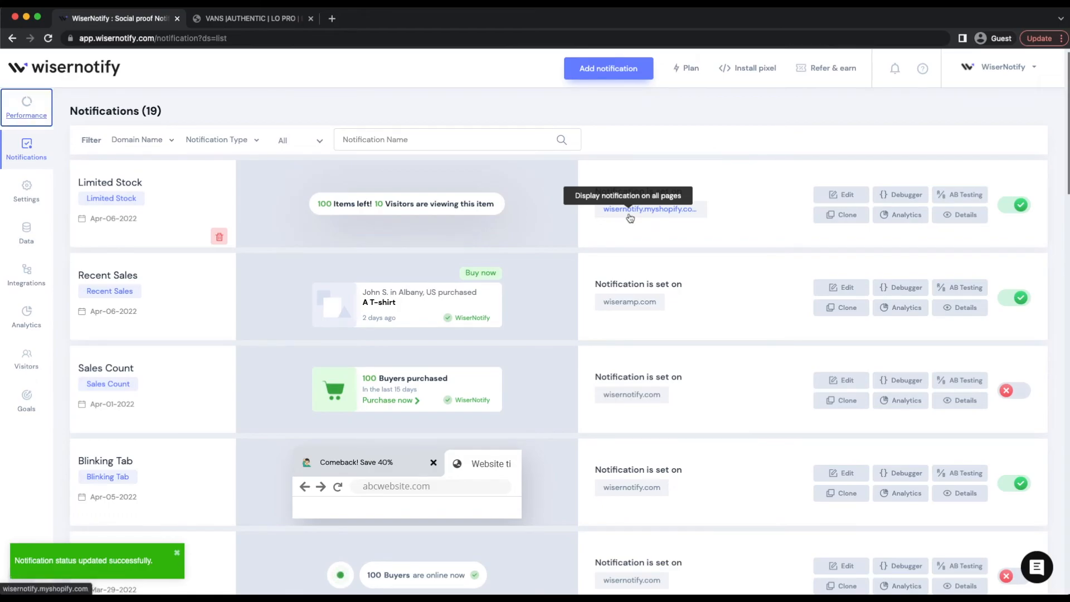
{"action": "key", "text": "ctrl+Tab"}
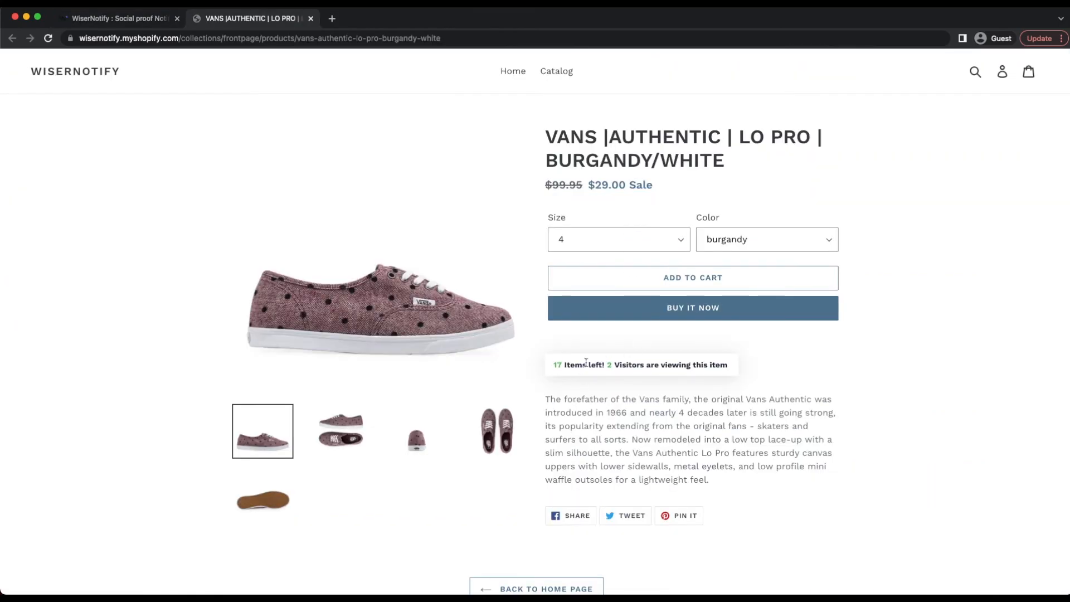